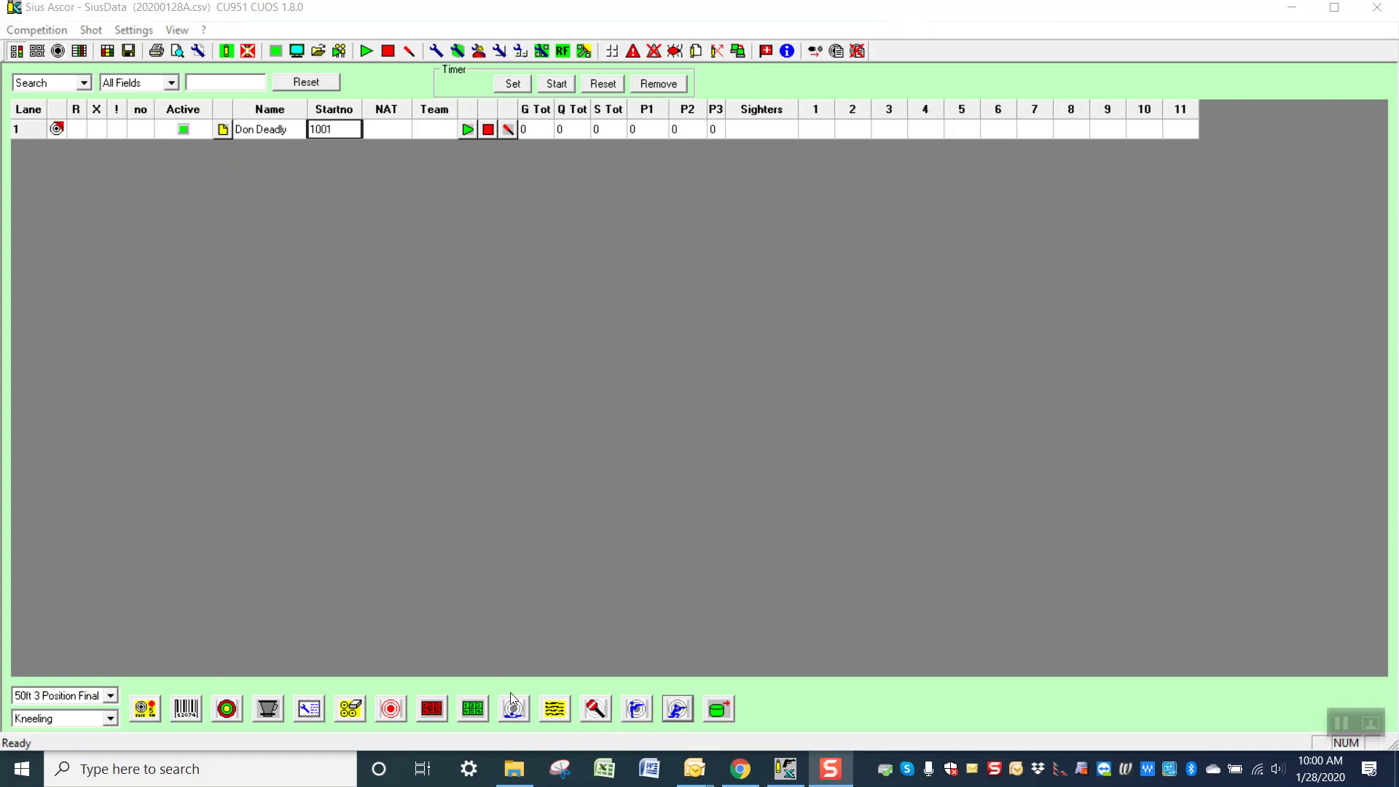
# - Open the barcode selection for function key 2's existing barcode command in the function key settings
pyautogui.click(500, 52)
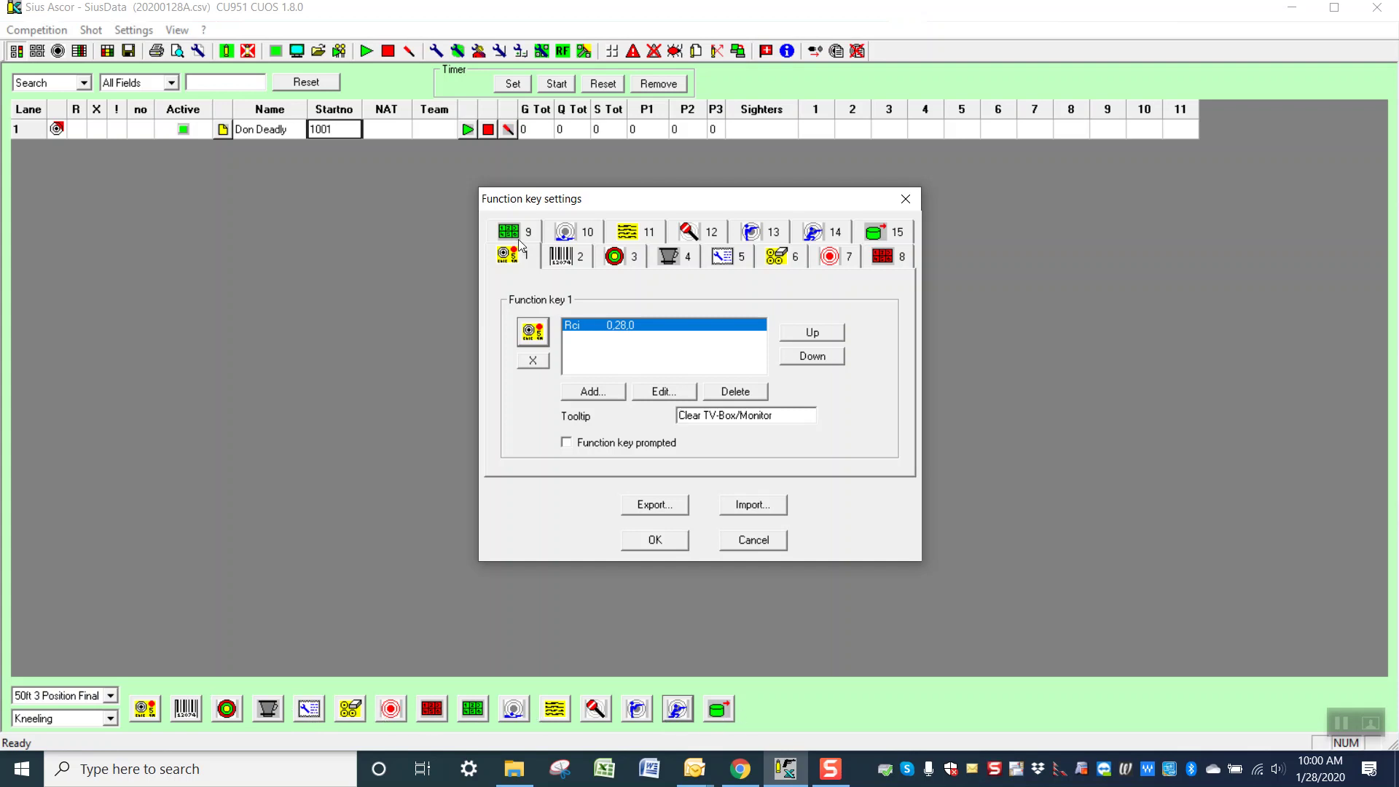
pyautogui.click(558, 258)
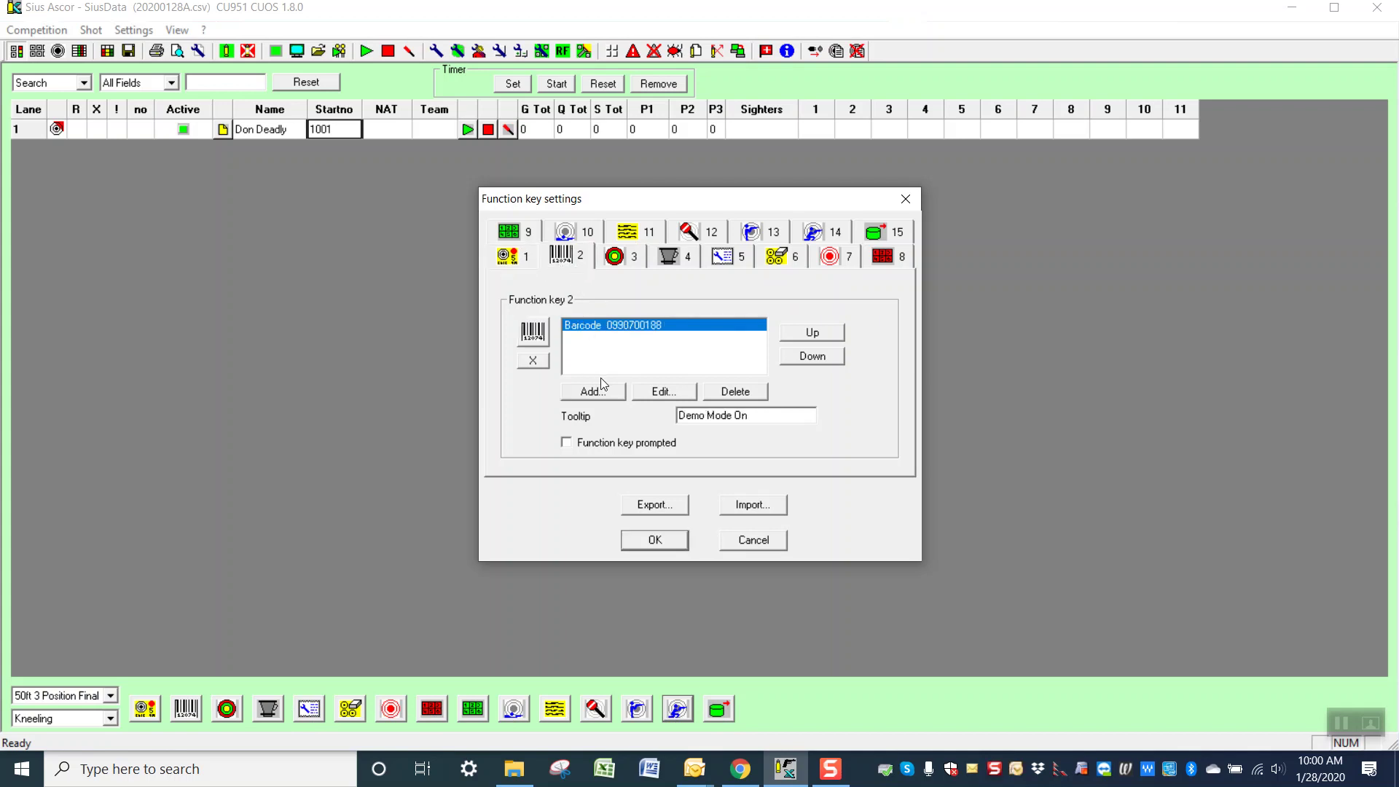
pyautogui.click(663, 392)
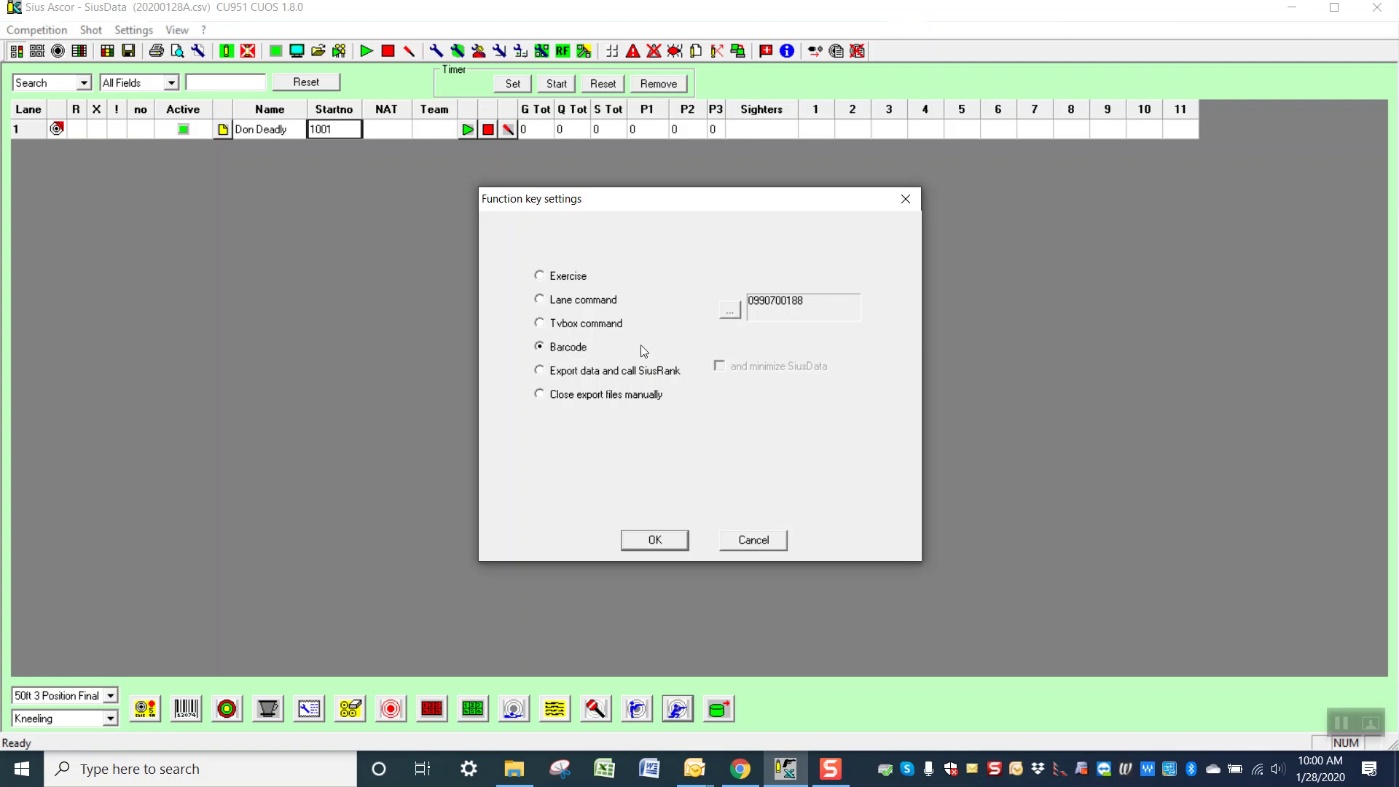
pyautogui.click(731, 311)
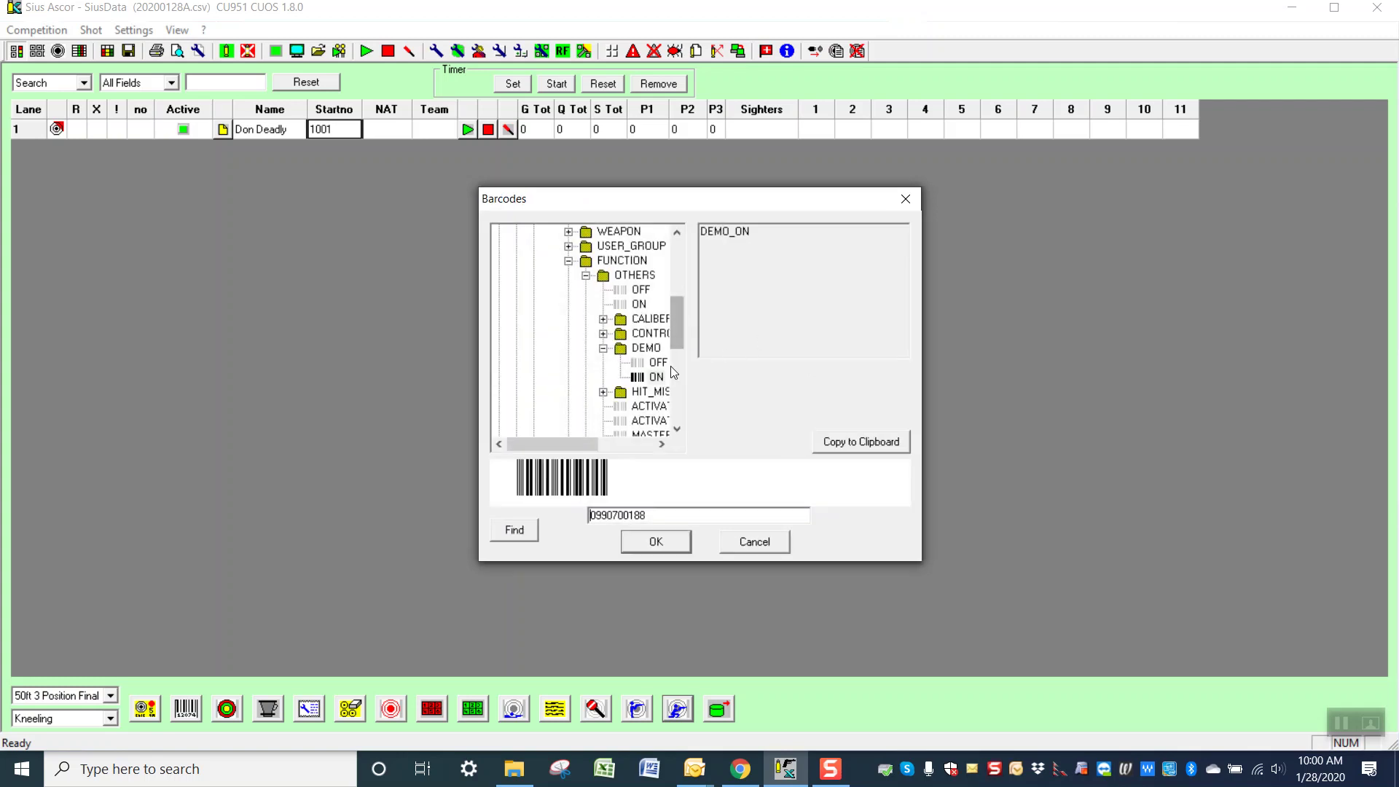
# - Locate the TARGET_LIFTER barcodes under HARDWARE > TARGET in the barcode tree
pyautogui.moveTo(575, 448); pyautogui.dragTo(608, 453)
pyautogui.moveTo(679, 332); pyautogui.dragTo(674, 271)
pyautogui.moveTo(601, 446); pyautogui.dragTo(557, 444)
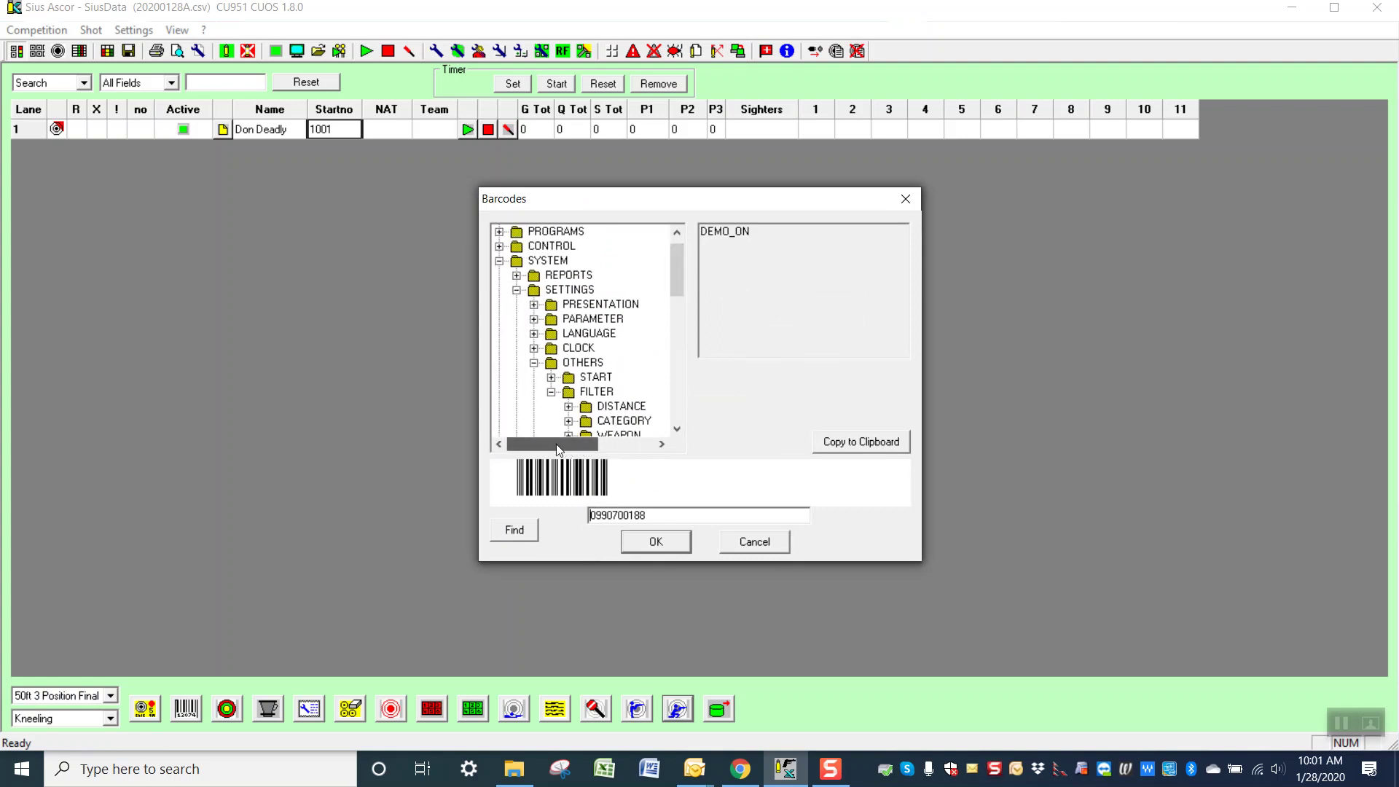
pyautogui.moveTo(669, 277); pyautogui.dragTo(672, 265)
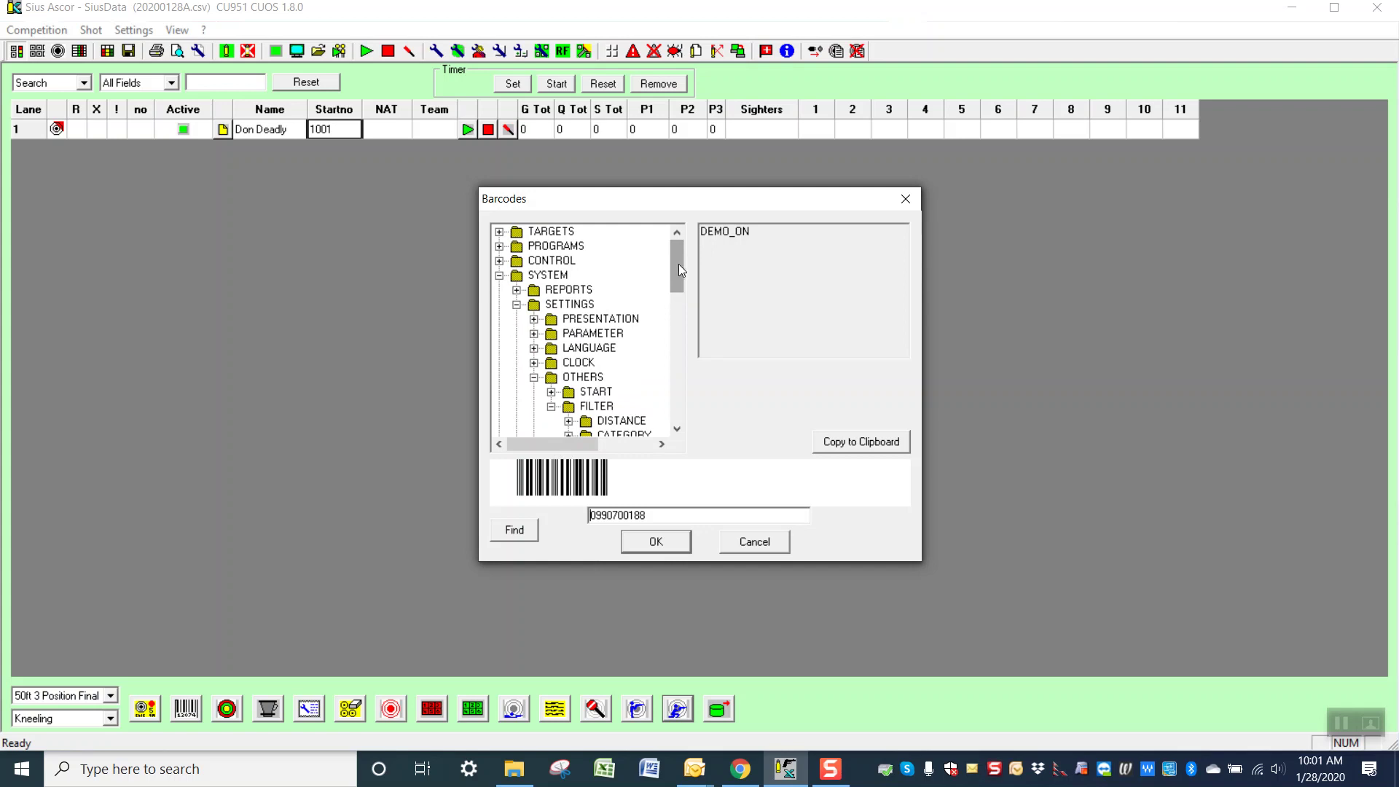
pyautogui.moveTo(677, 264); pyautogui.dragTo(674, 392)
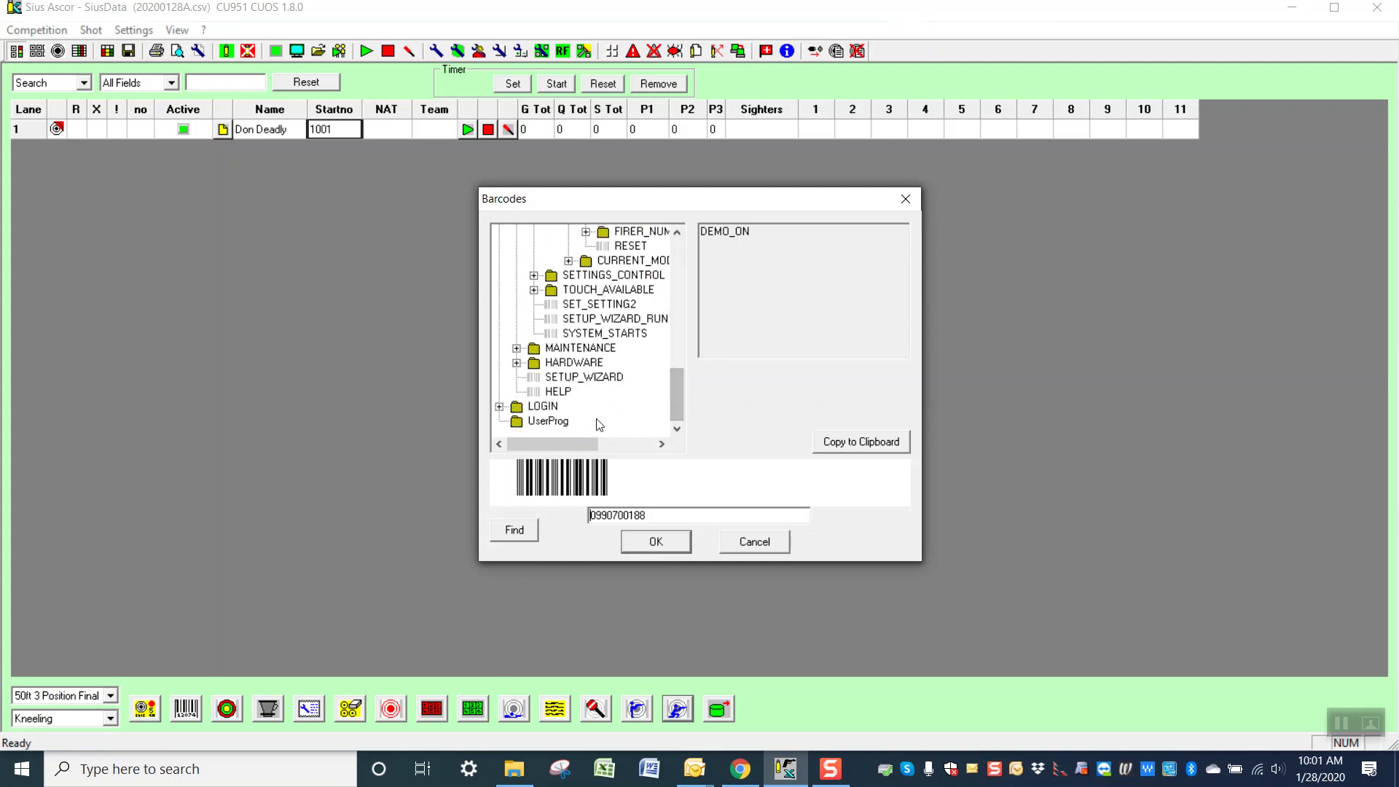
pyautogui.click(517, 362)
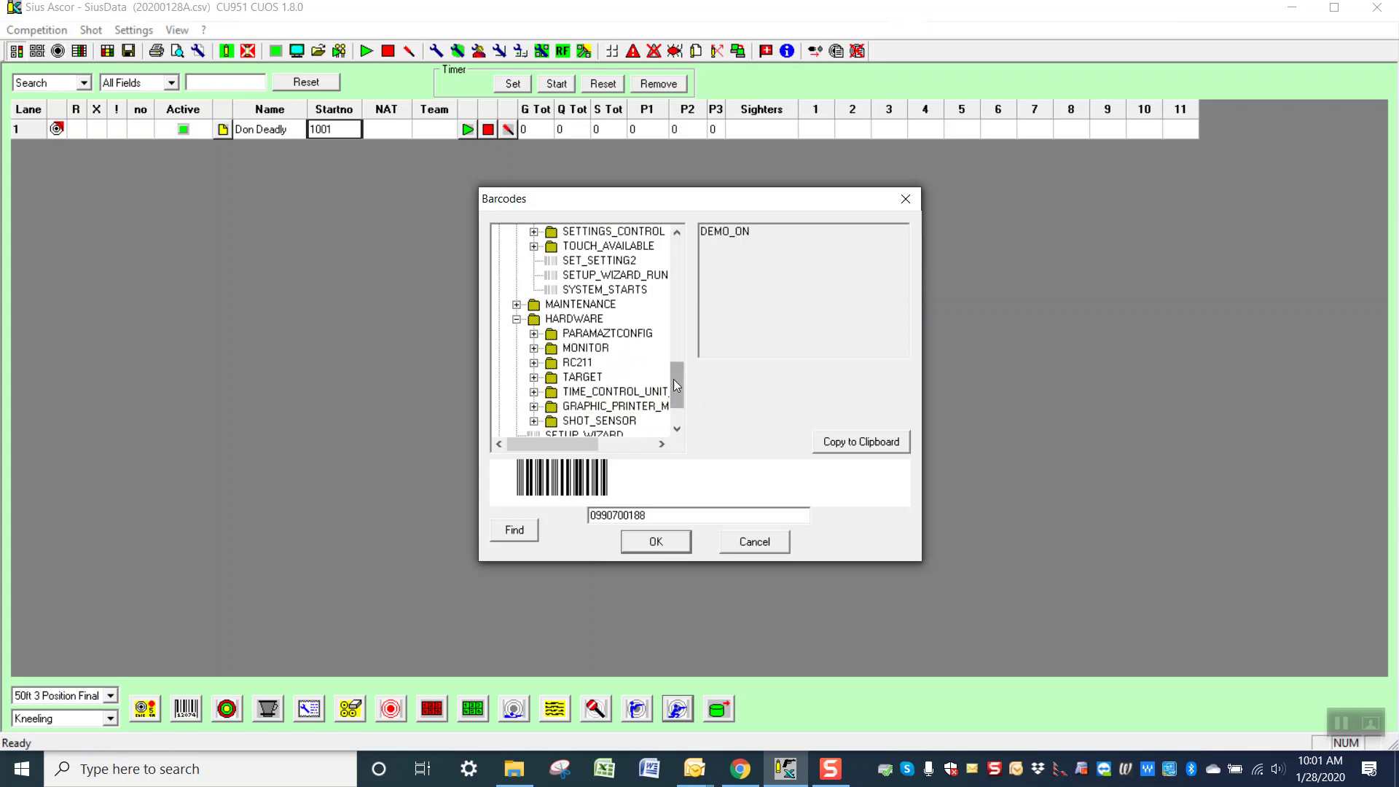
pyautogui.moveTo(671, 379); pyautogui.dragTo(669, 394)
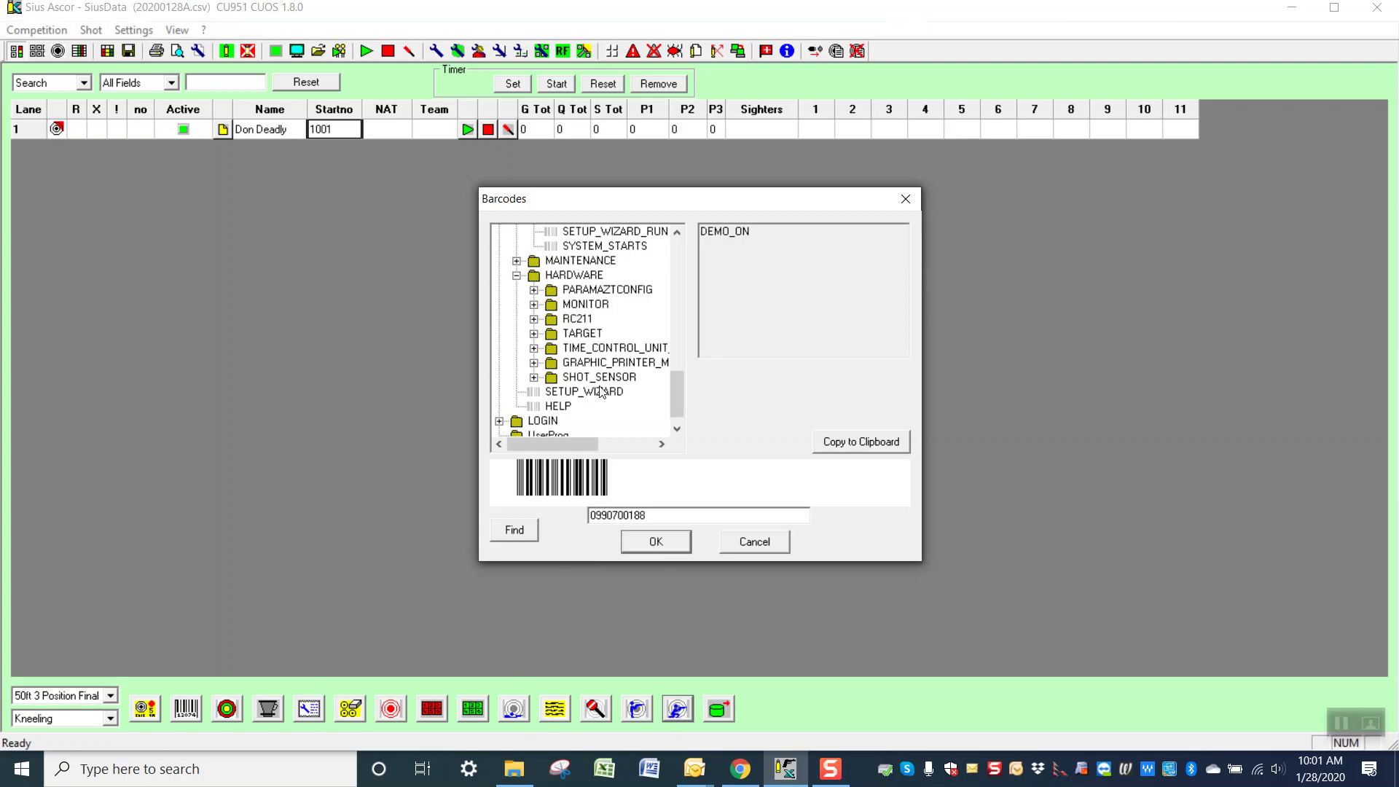
pyautogui.click(582, 333)
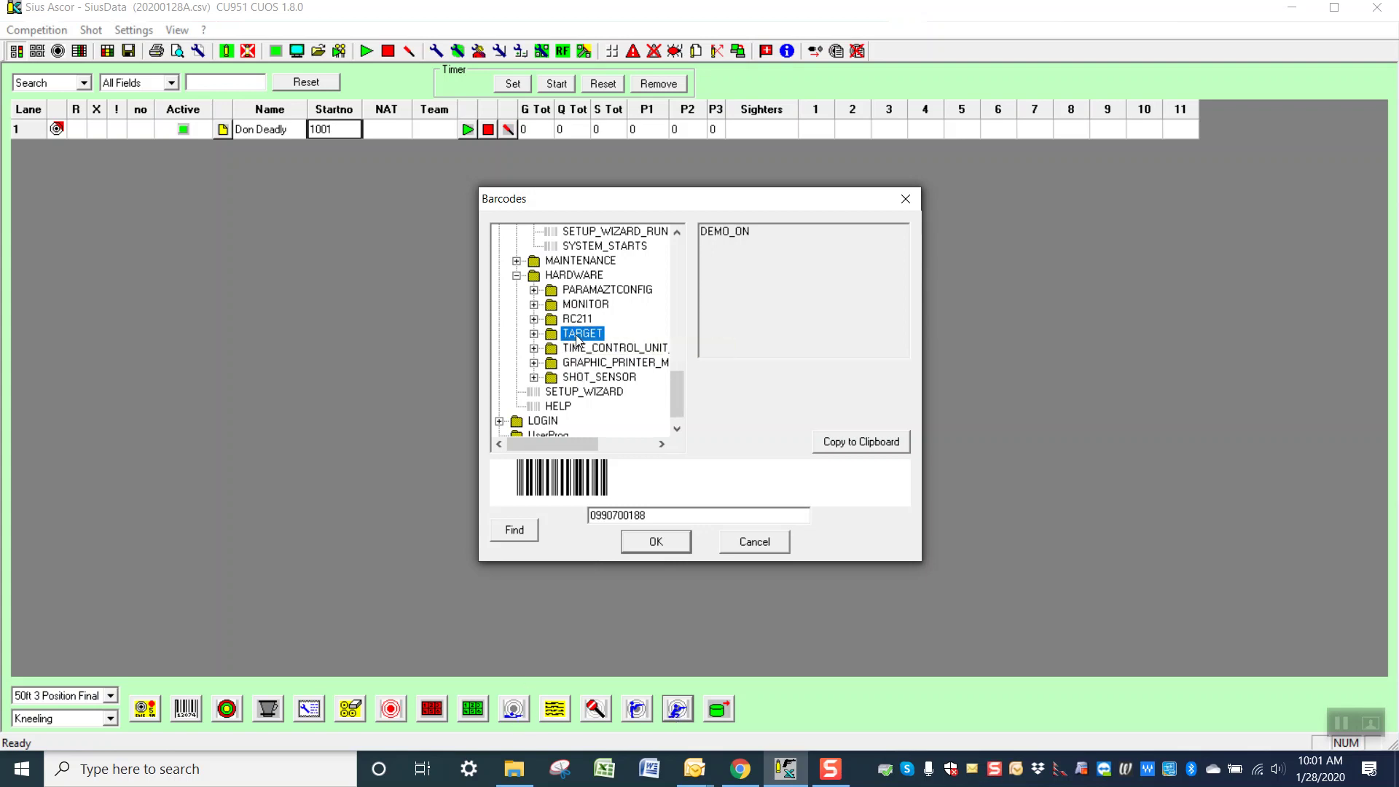
pyautogui.click(534, 335)
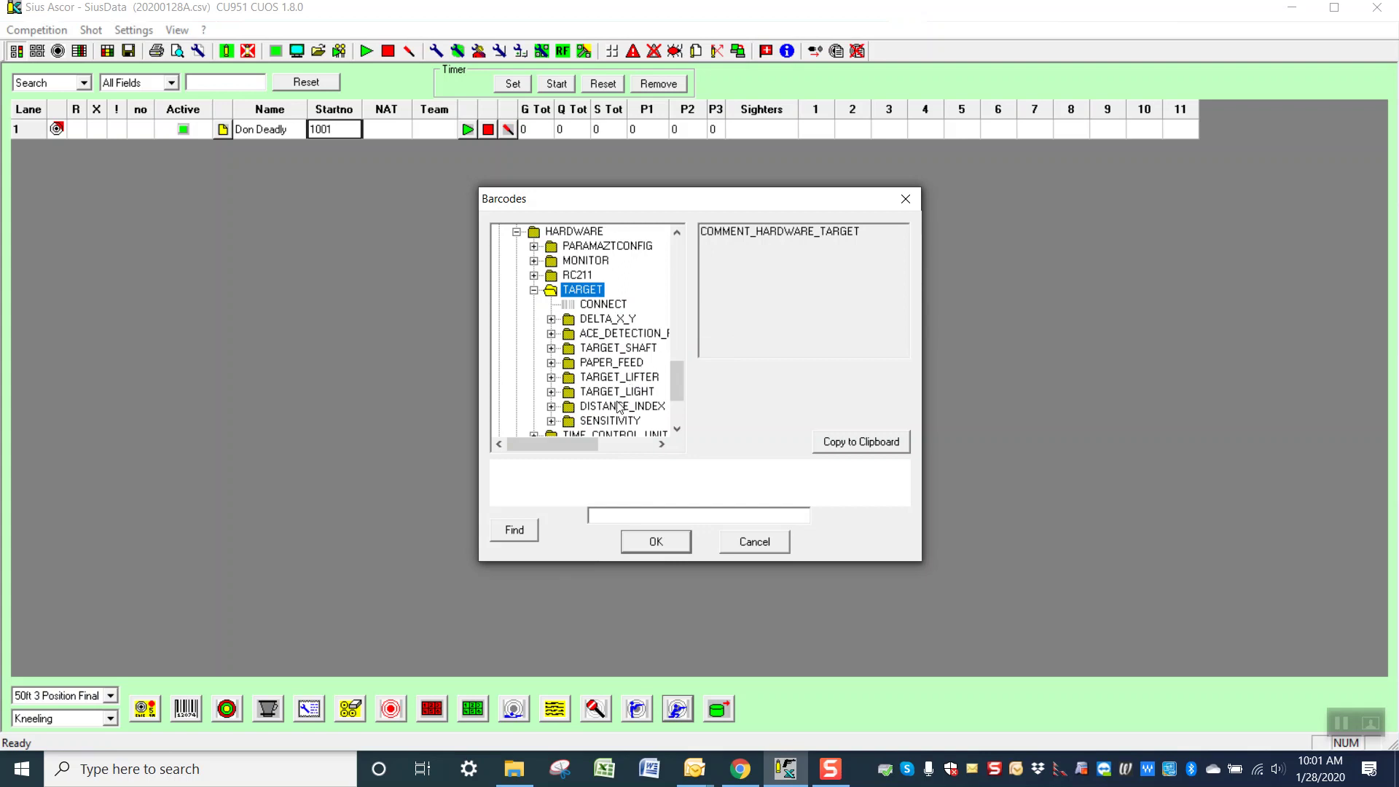
pyautogui.click(552, 378)
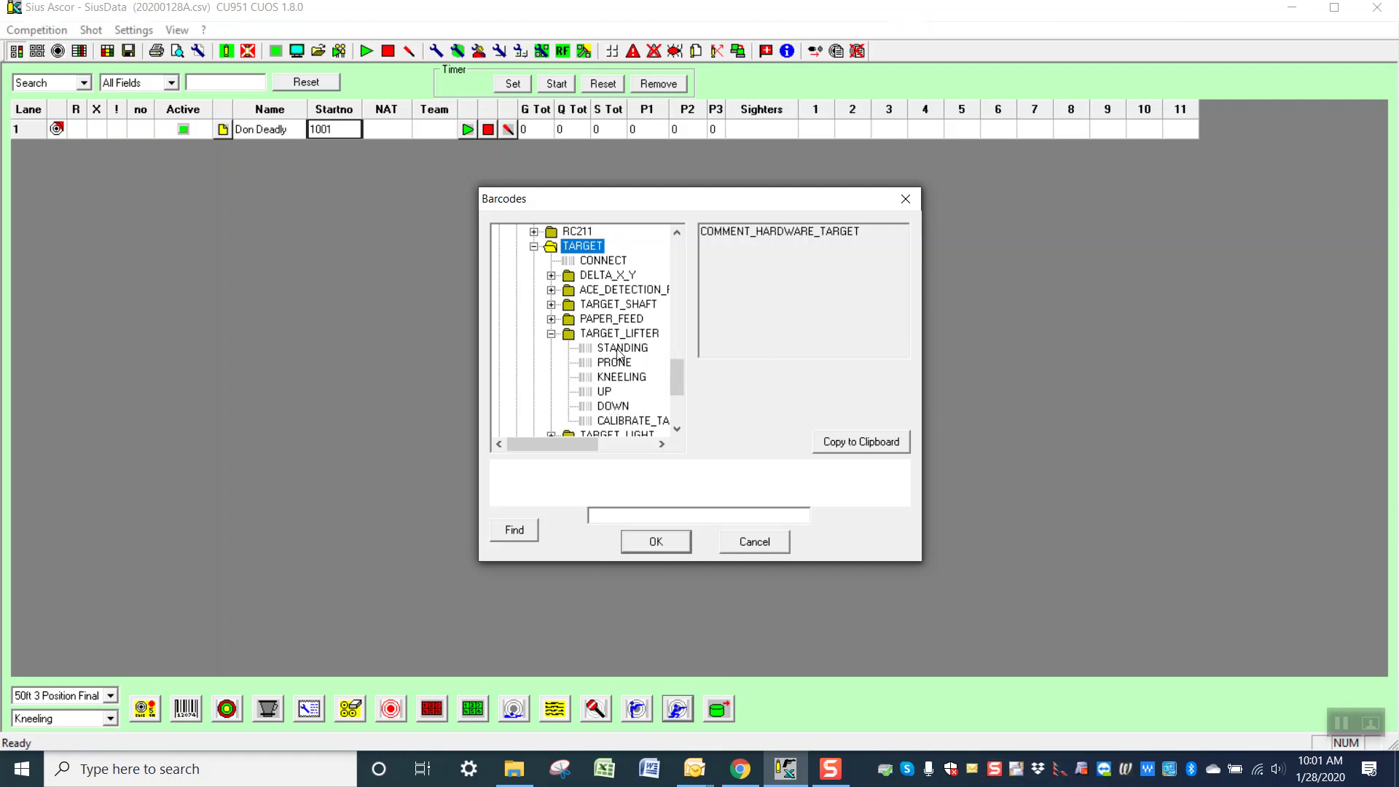
pyautogui.click(616, 408)
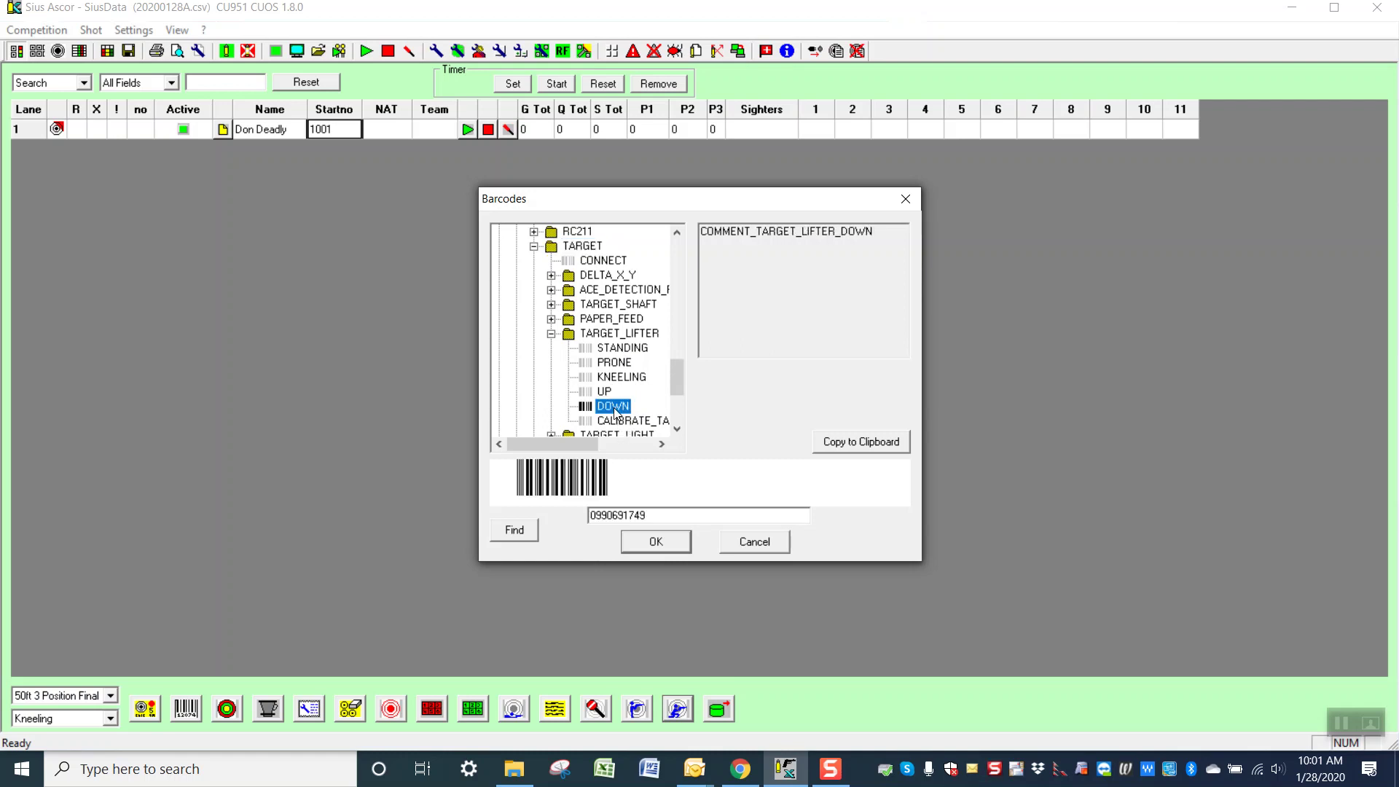
pyautogui.click(616, 363)
pyautogui.click(618, 349)
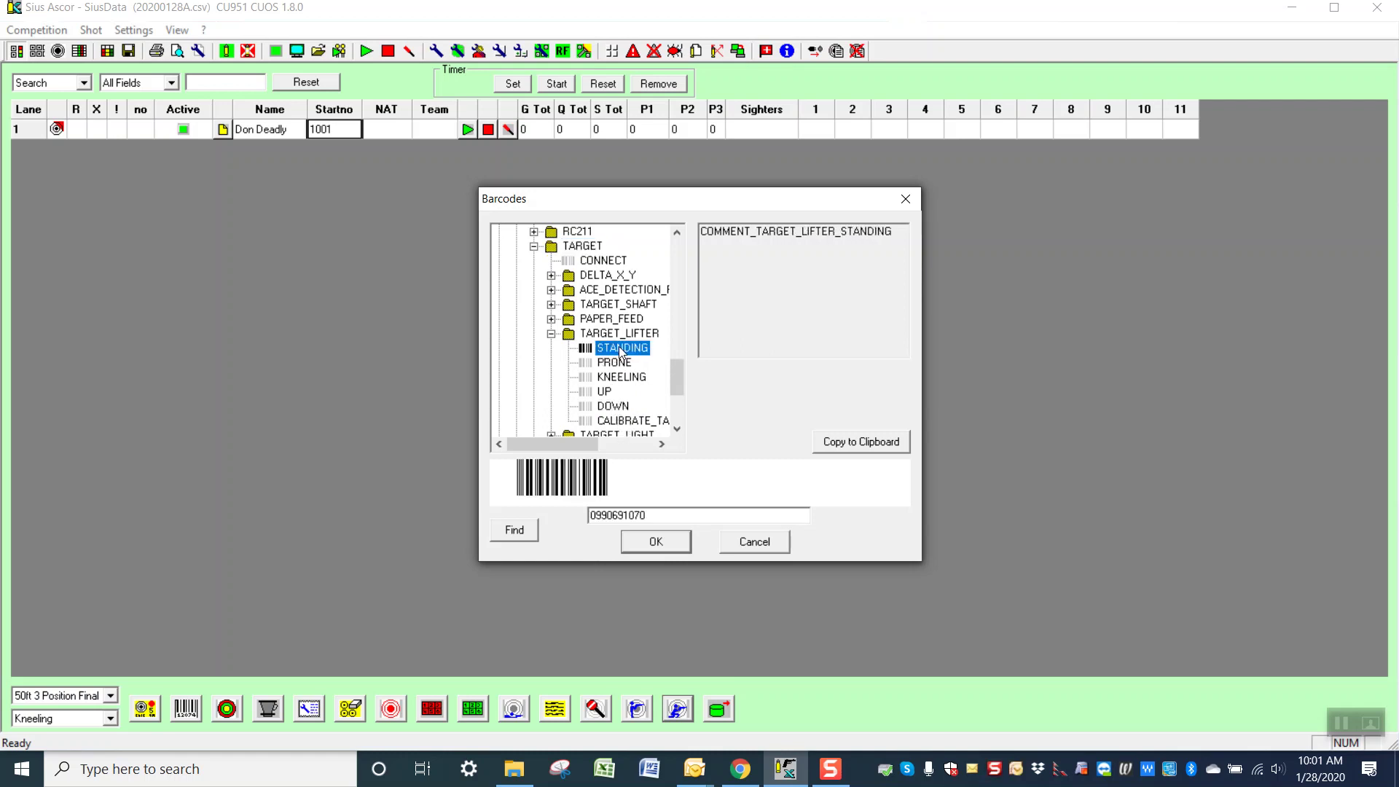
pyautogui.click(655, 543)
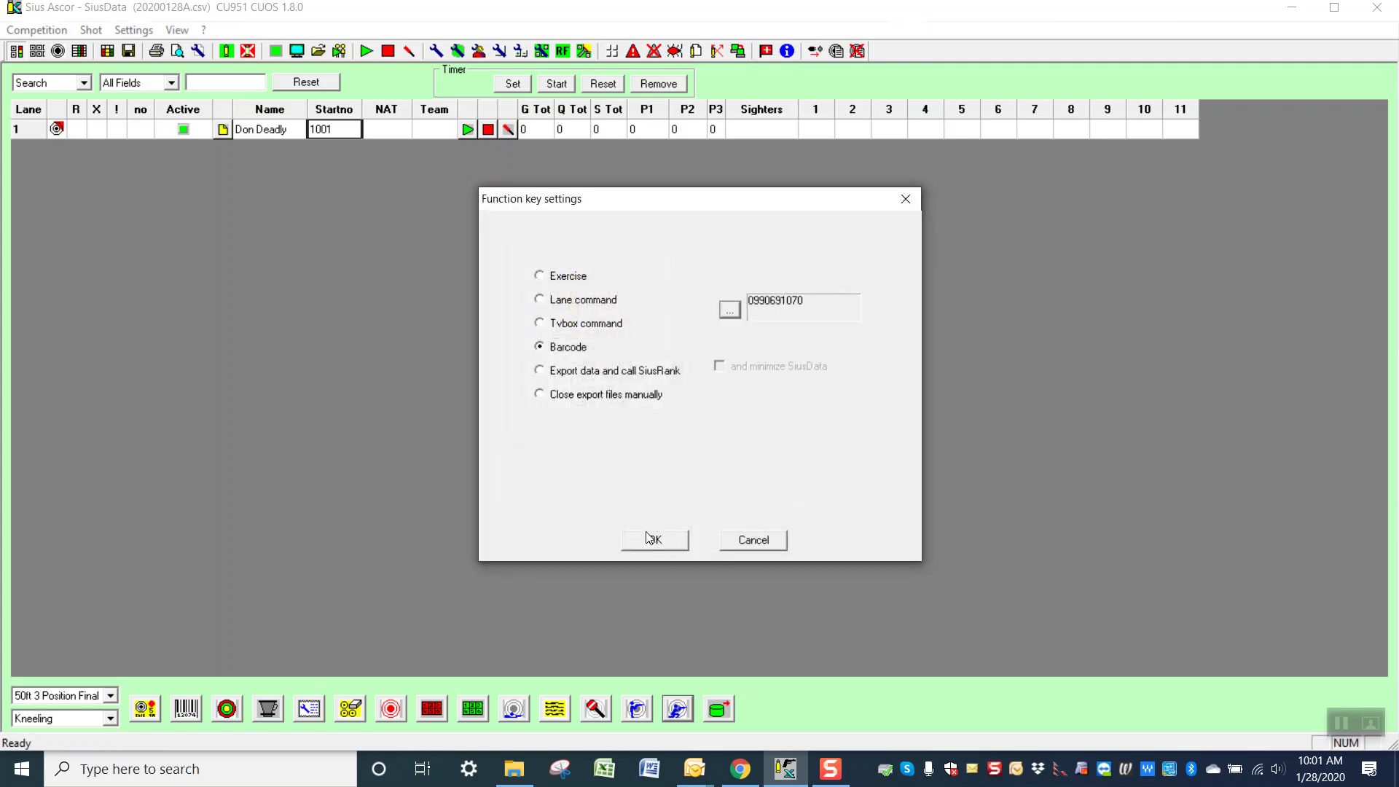
pyautogui.click(657, 538)
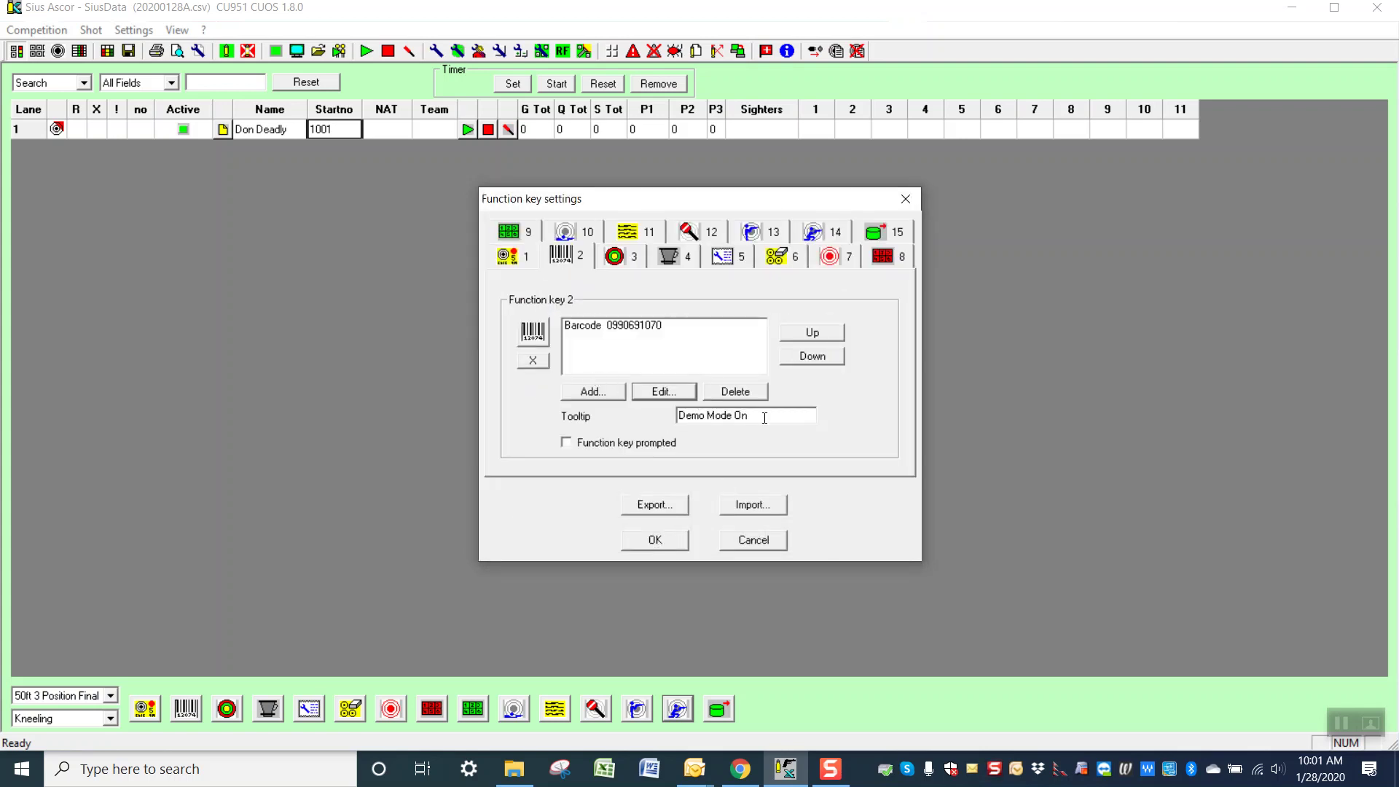
# - Set function key 2's tooltip to "Change to standing", enable its execution prompt, and save the function key settings
pyautogui.moveTo(764, 417); pyautogui.dragTo(677, 416)
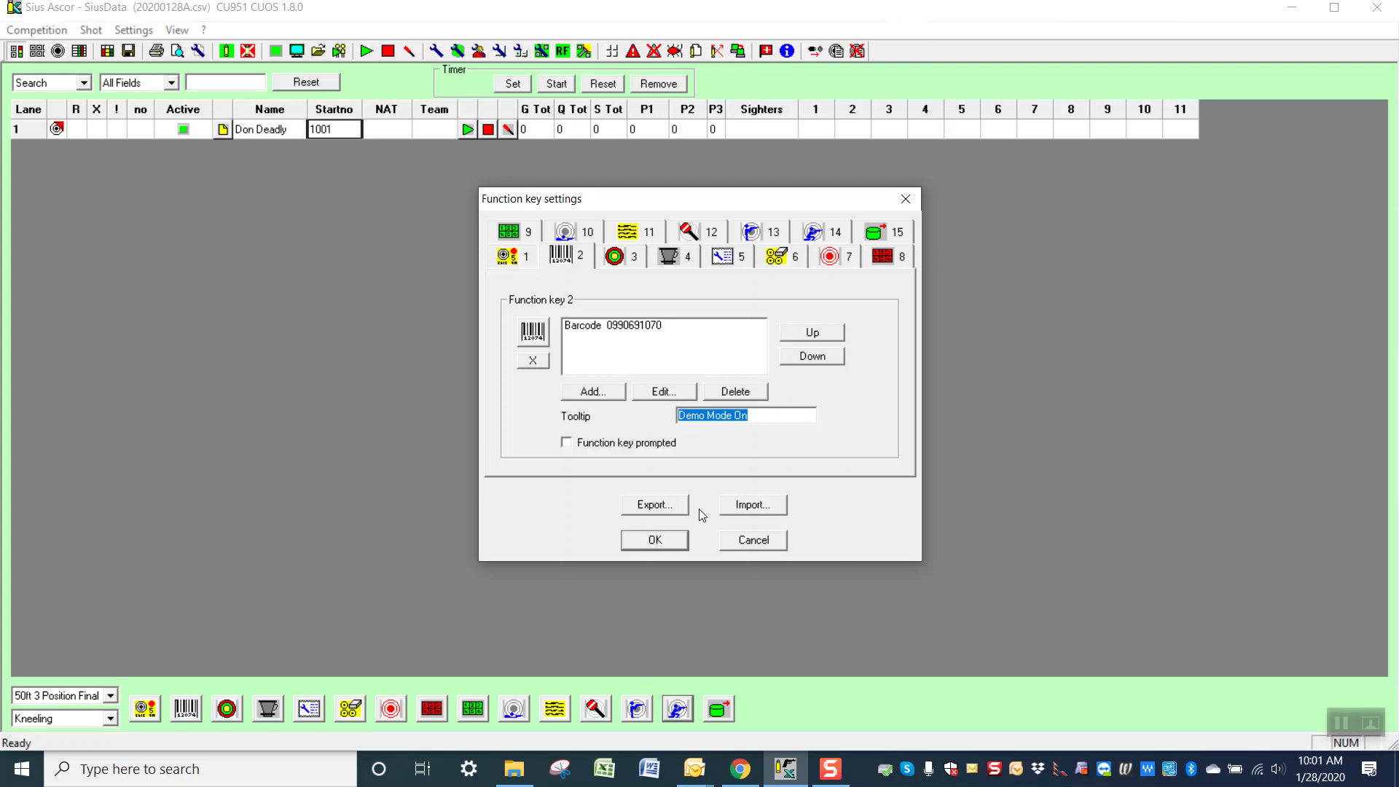
pyautogui.write('Change to standing')
pyautogui.click(567, 443)
pyautogui.click(662, 552)
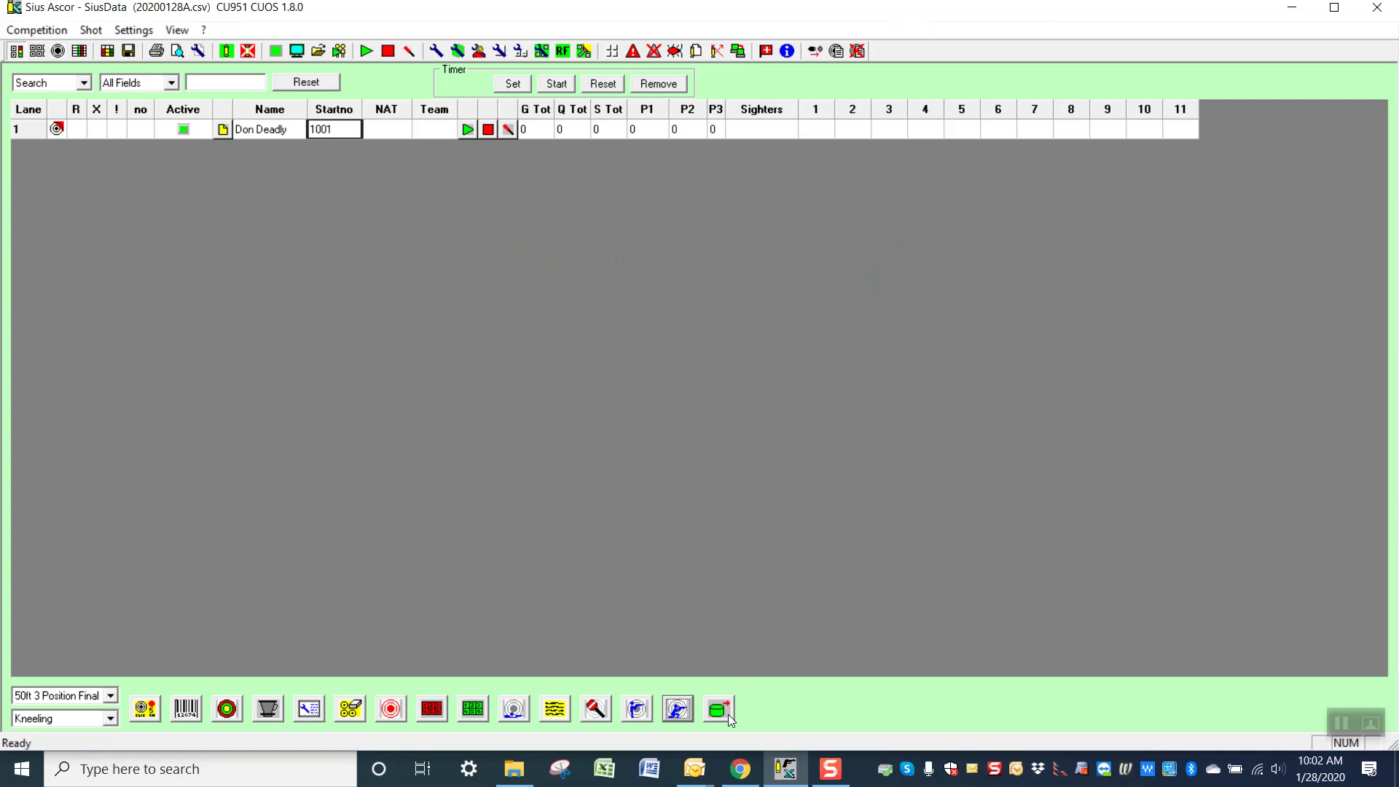
# - Trigger function key 9 to check its execution prompt, and cancel the command
pyautogui.click(470, 710)
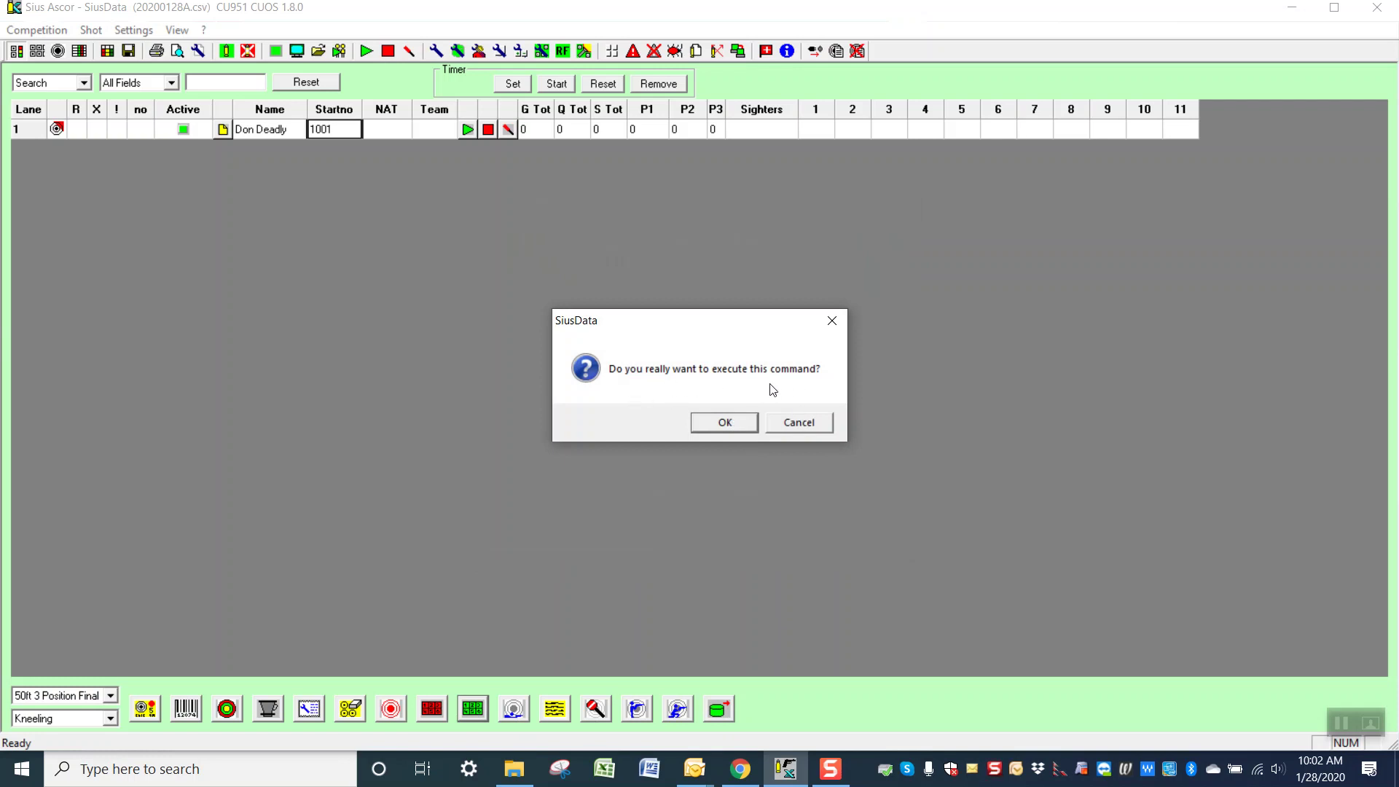
pyautogui.click(798, 422)
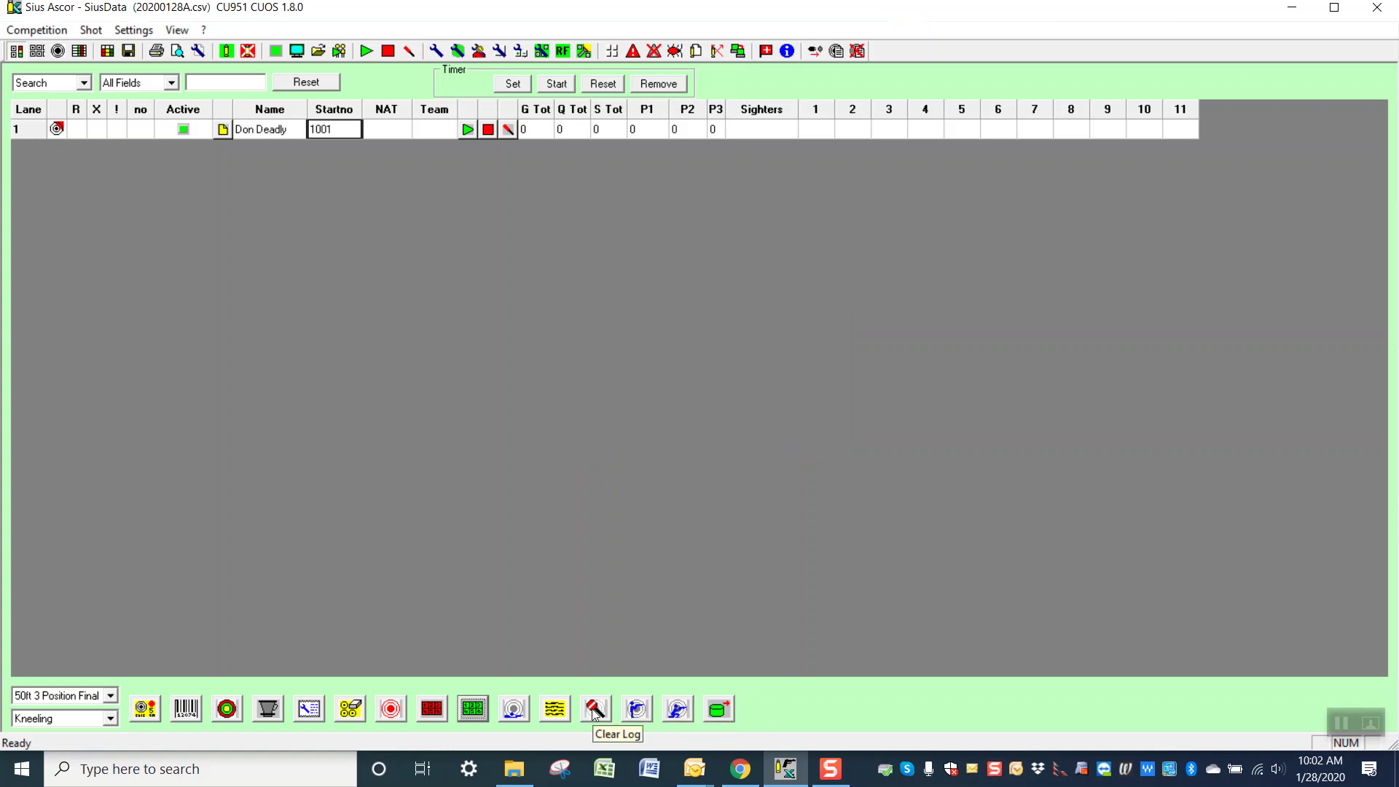
# - Review function key 2's saved settings and browse its available icons, cancelling out of both dialogs
pyautogui.click(500, 51)
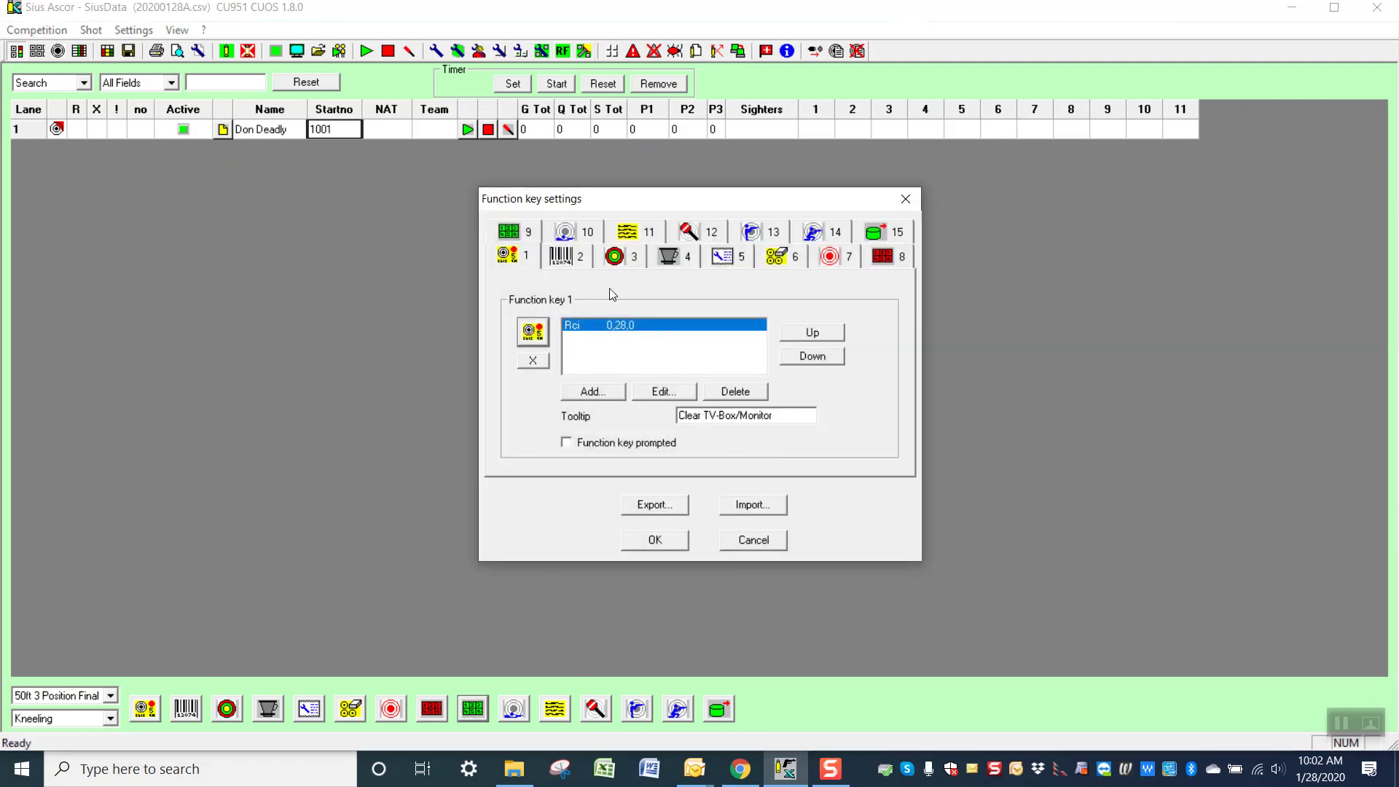
pyautogui.click(563, 262)
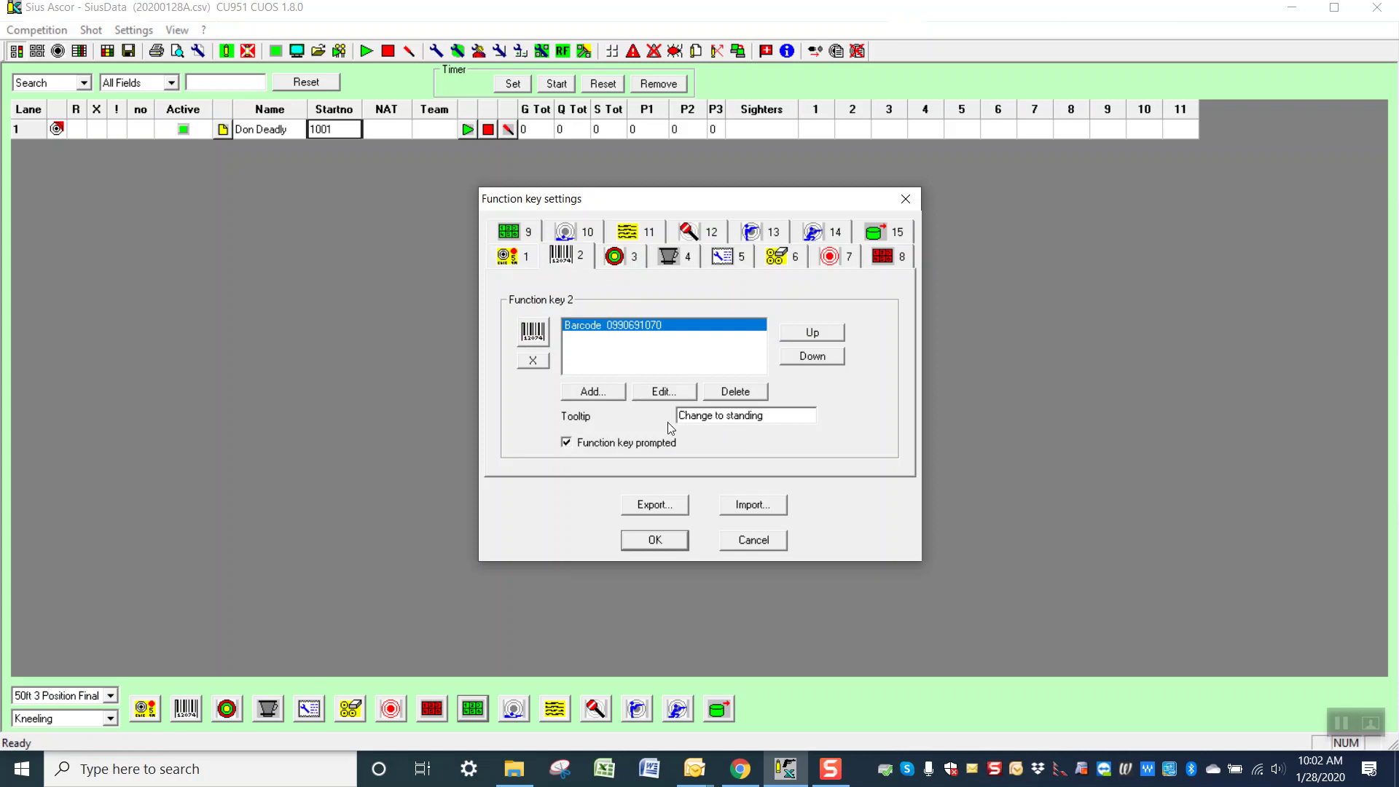
pyautogui.moveTo(778, 420); pyautogui.dragTo(676, 422)
pyautogui.click(534, 333)
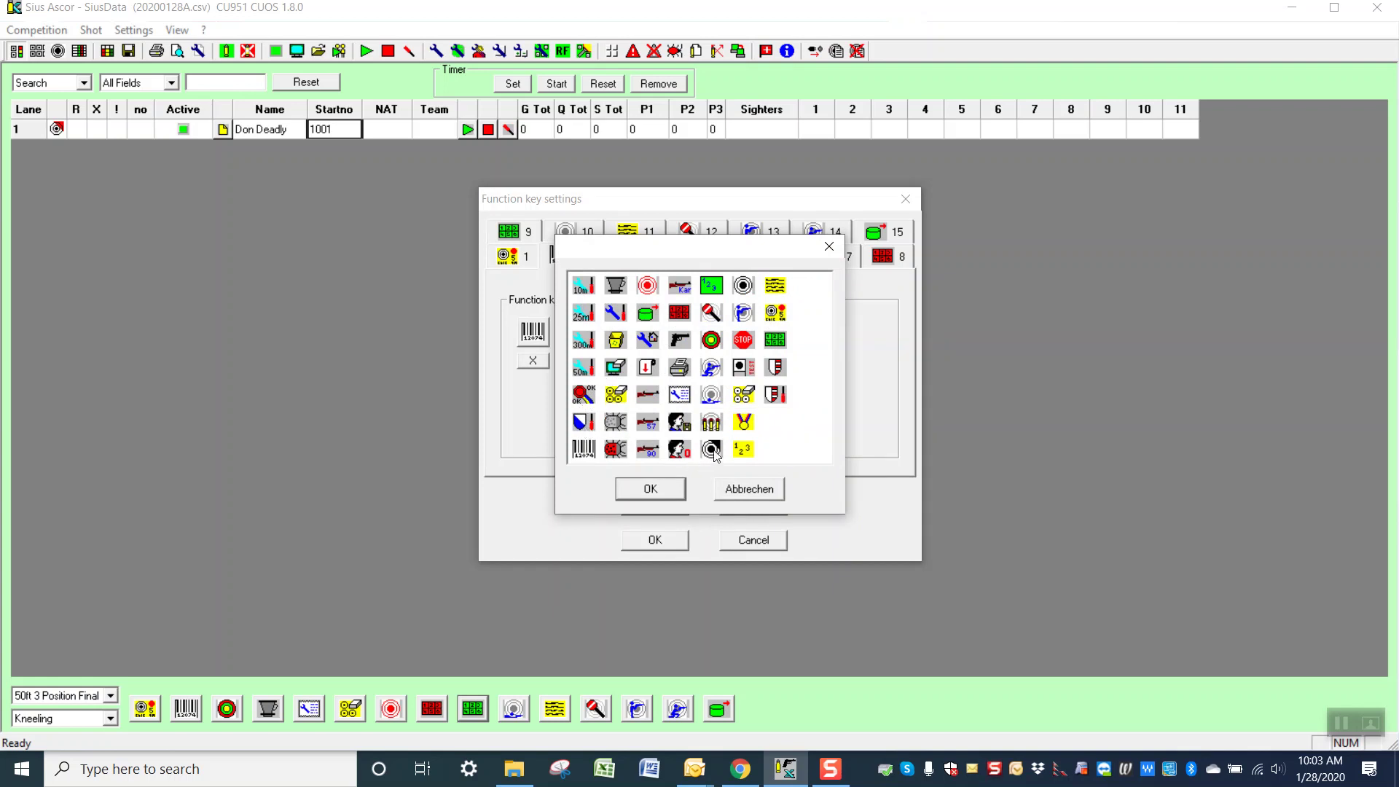
pyautogui.click(741, 448)
pyautogui.click(780, 393)
pyautogui.click(750, 489)
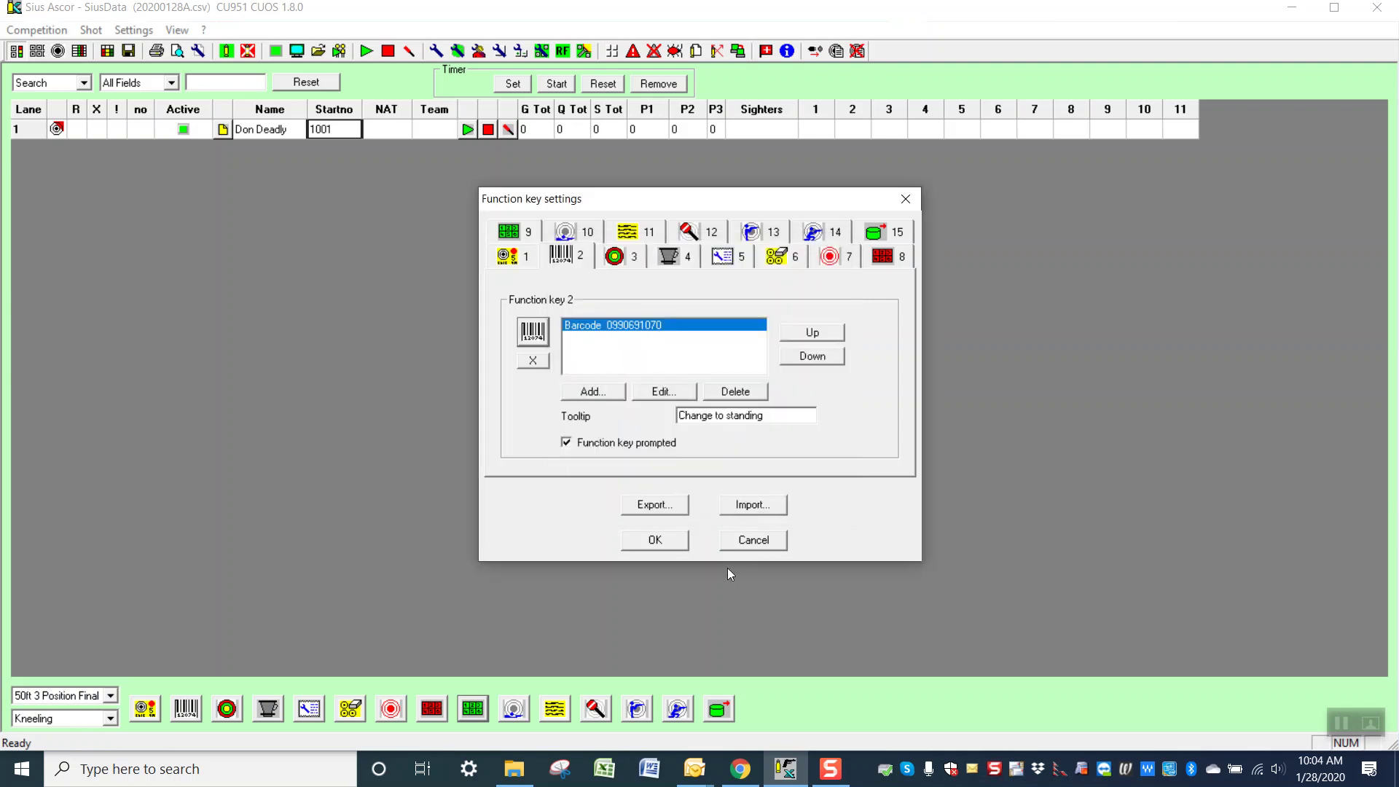
pyautogui.click(754, 540)
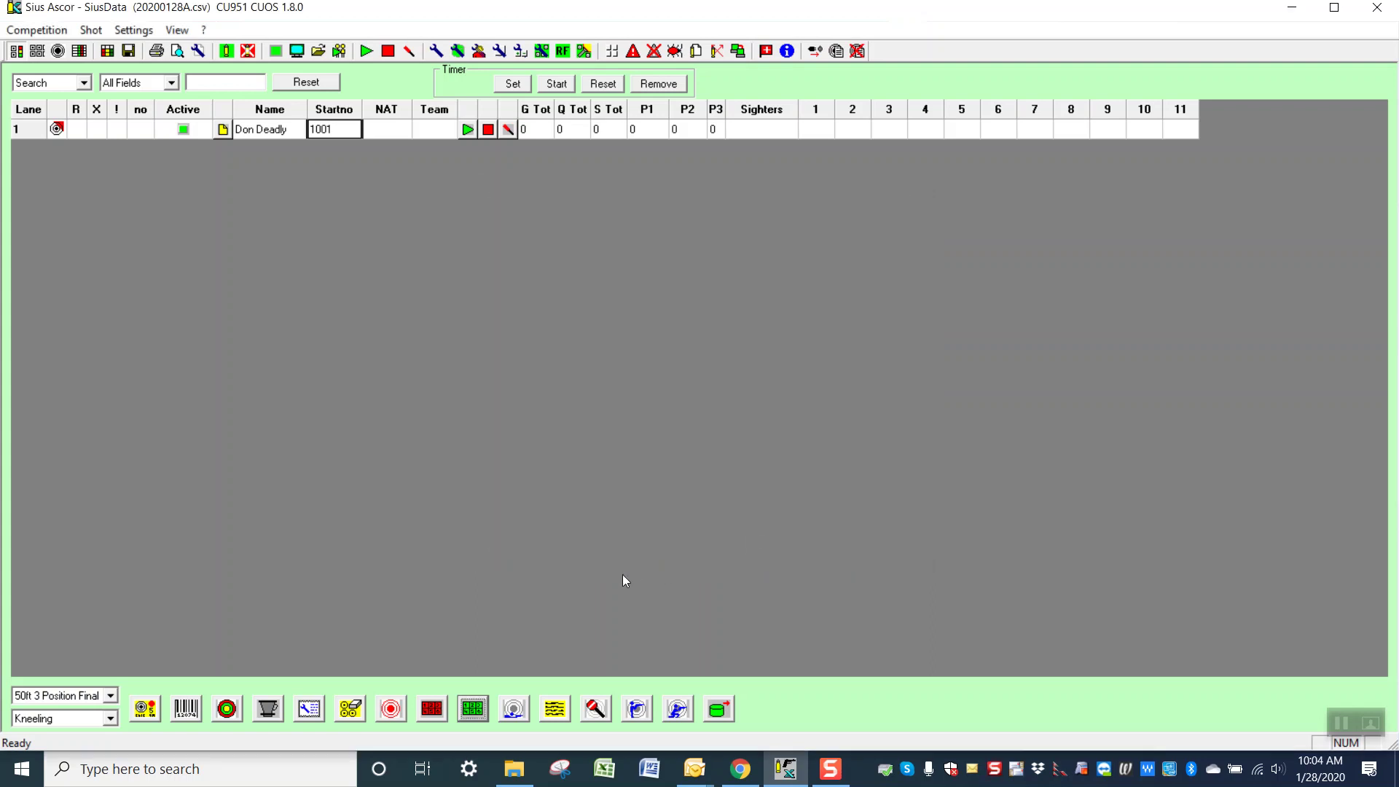